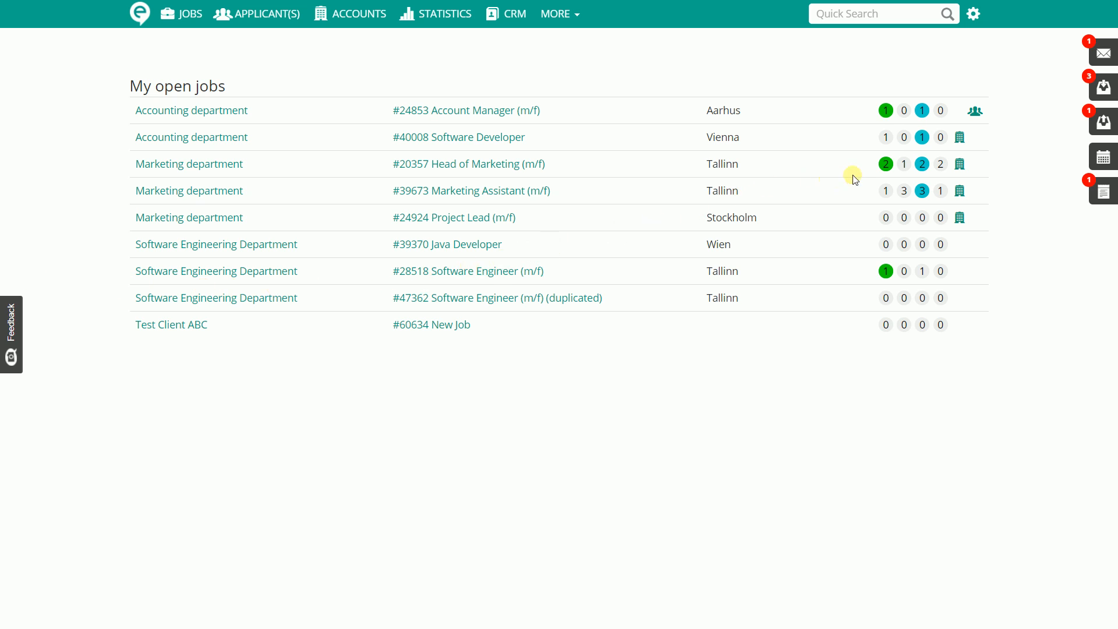
Start Send applicant's report / Move to short list for the five-star new applicant of the Head of Marketing job
click(885, 164)
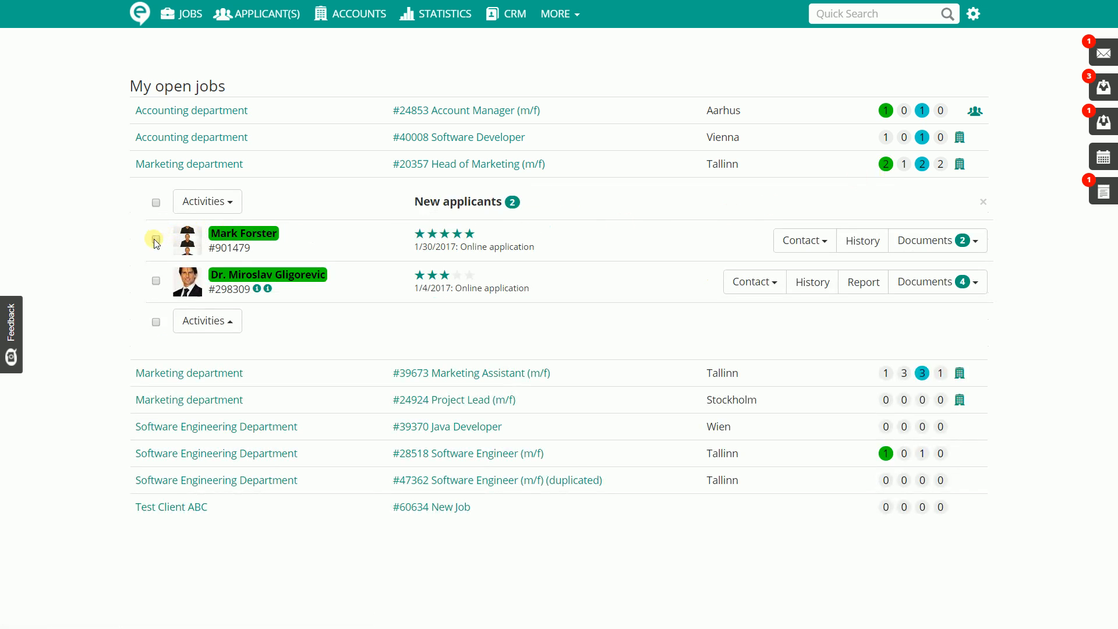
click(229, 204)
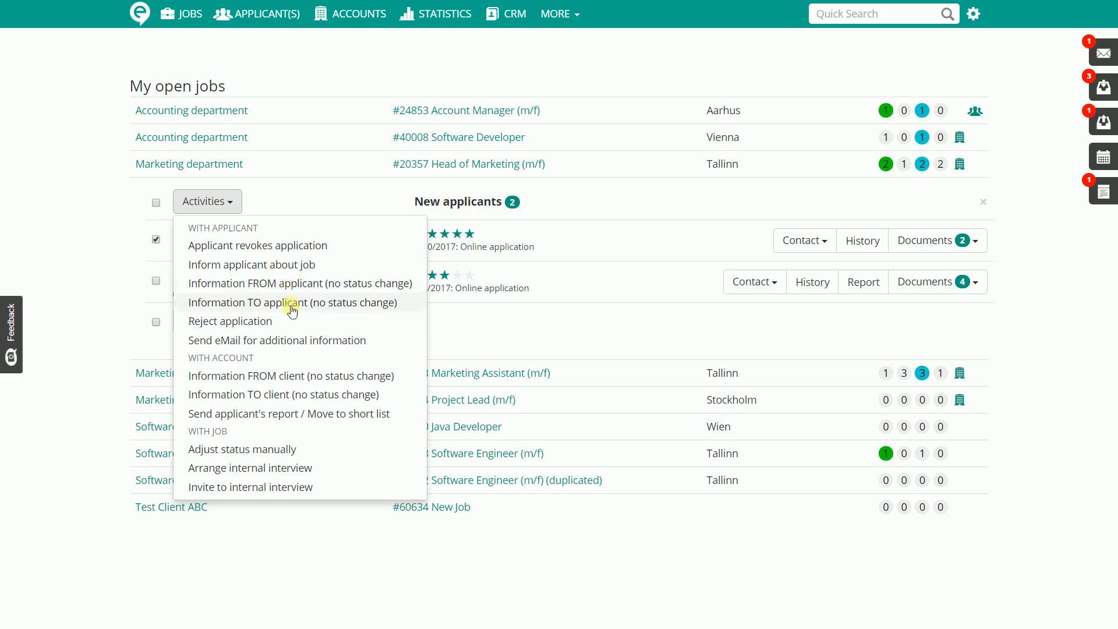
click(302, 414)
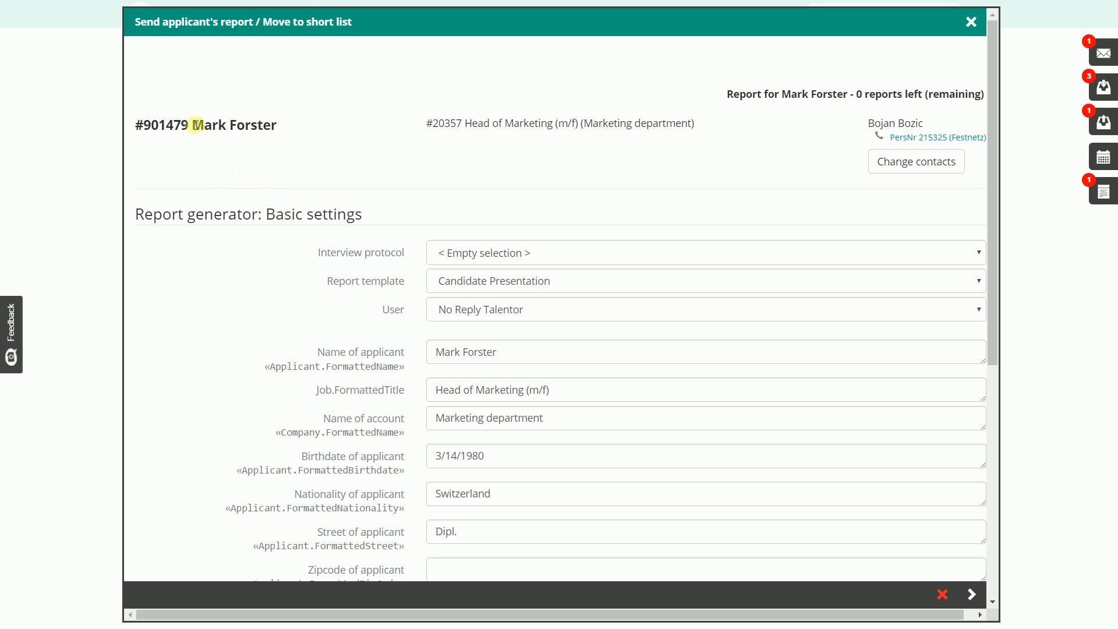
Examine the interview protocol, report template and user choices in the report's basic settings
drag(194, 125, 287, 132)
click(348, 144)
scroll(343, 157, down, 3)
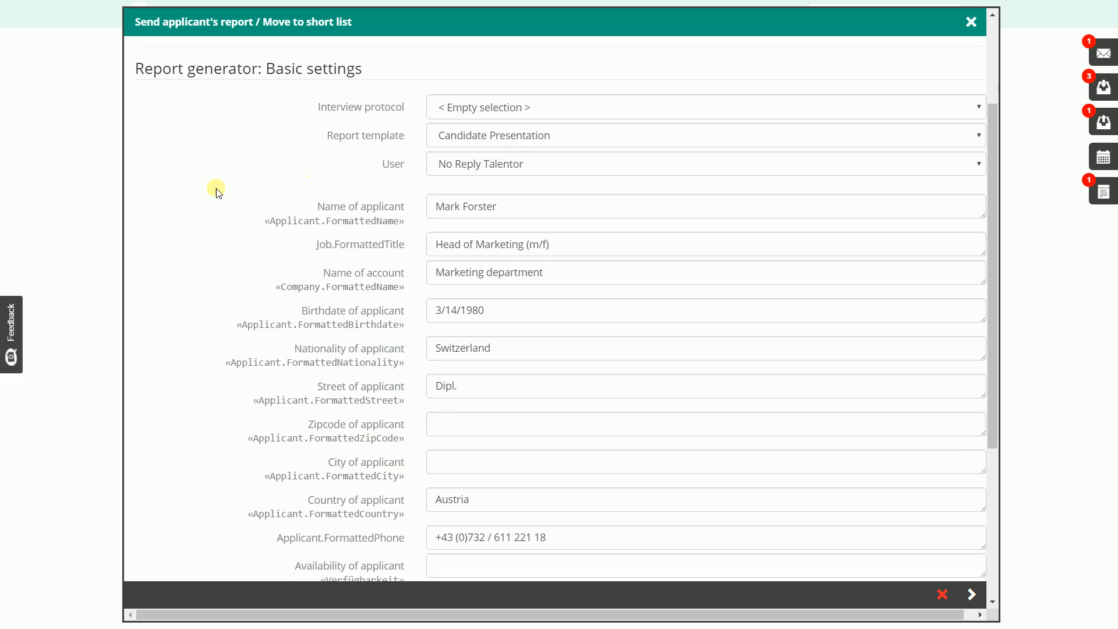
click(467, 112)
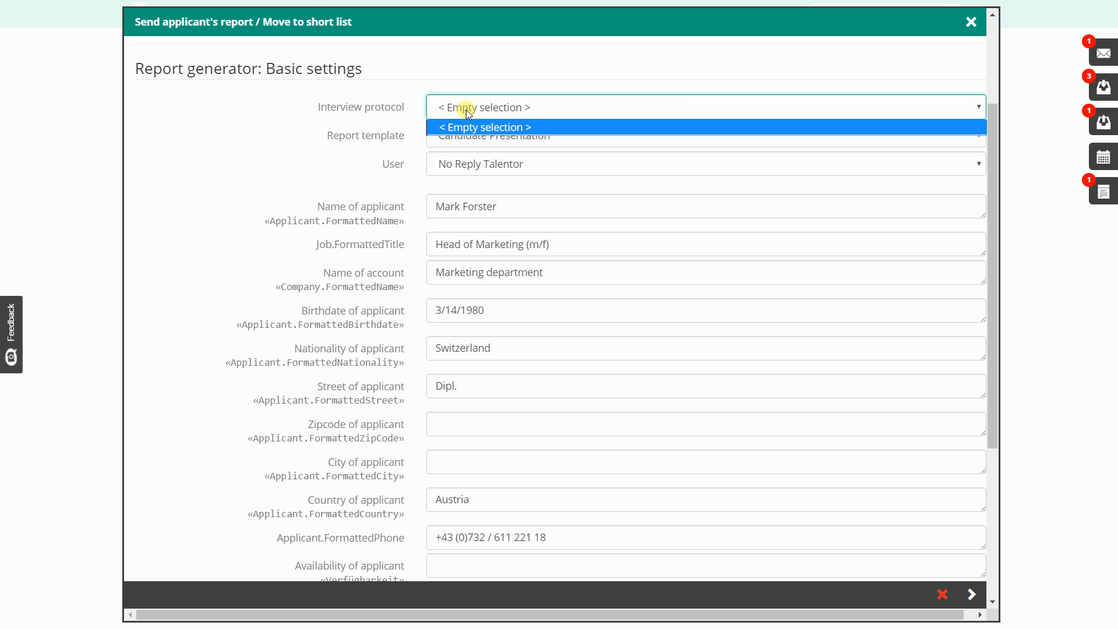
click(466, 109)
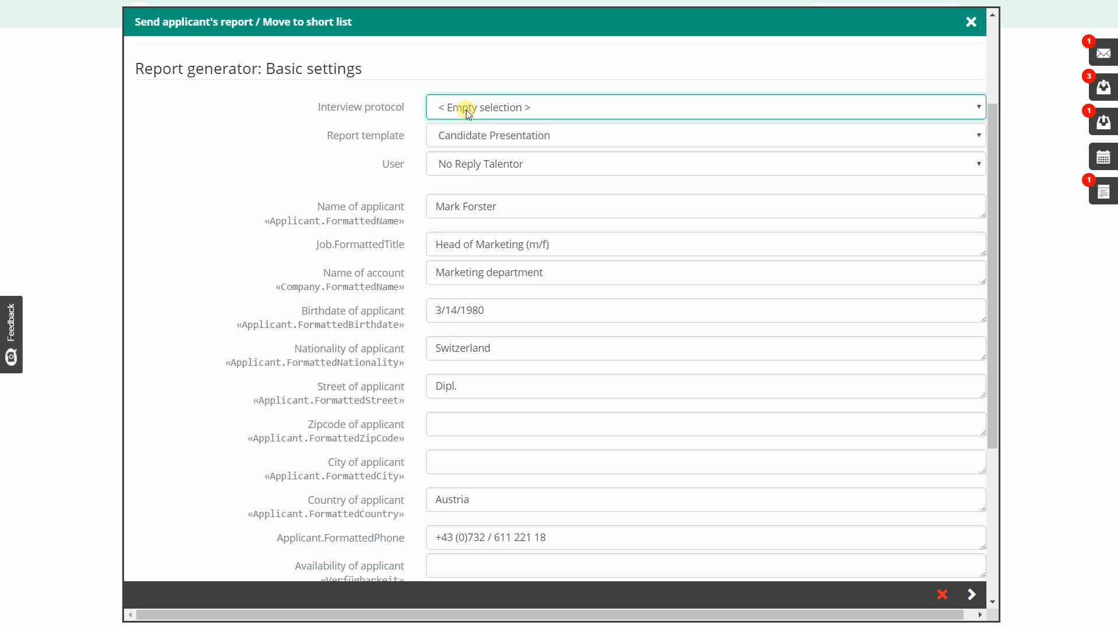
click(341, 143)
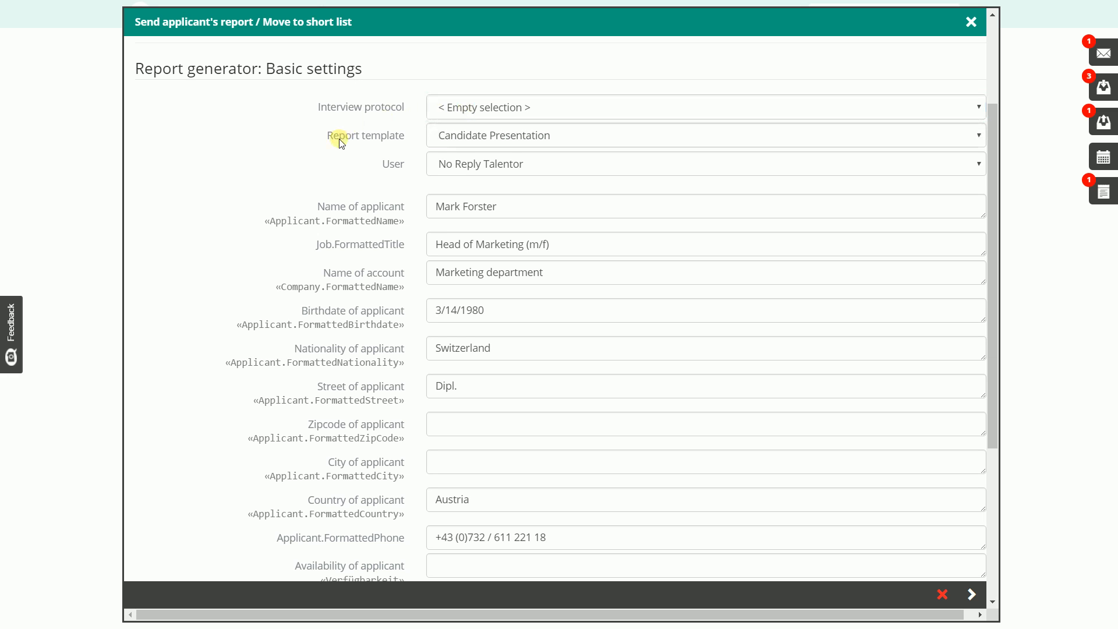
click(456, 138)
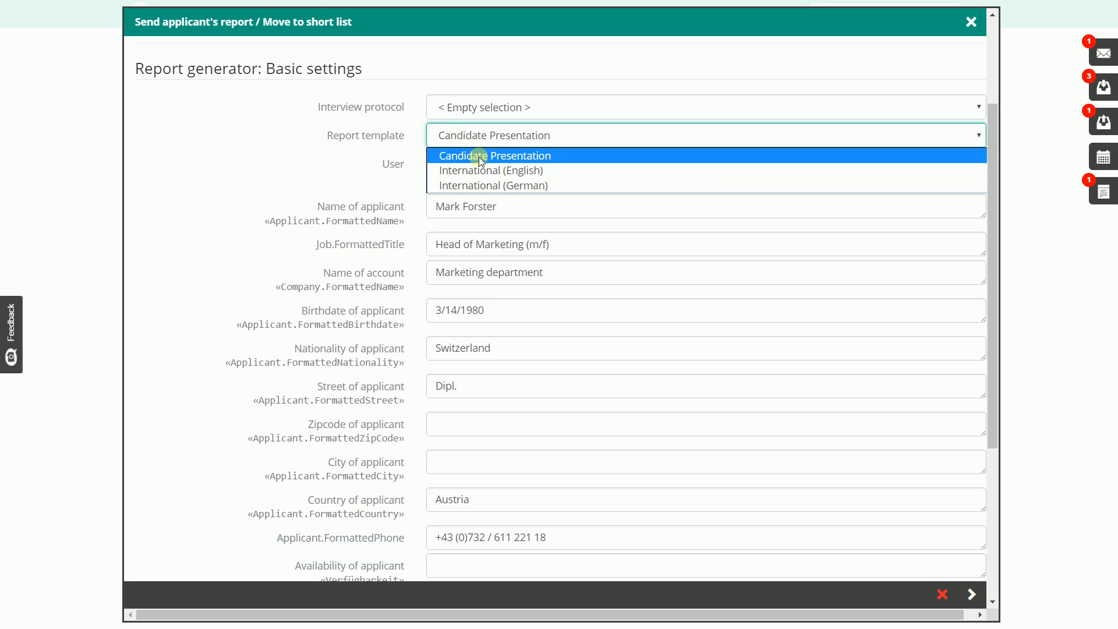
click(330, 150)
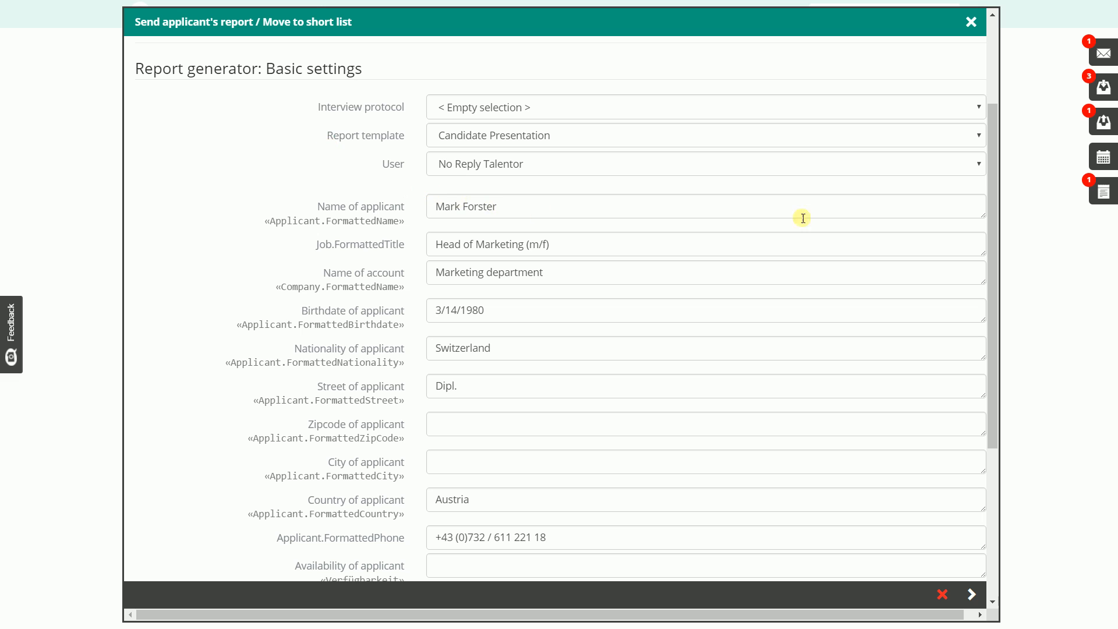
drag(994, 269, 994, 332)
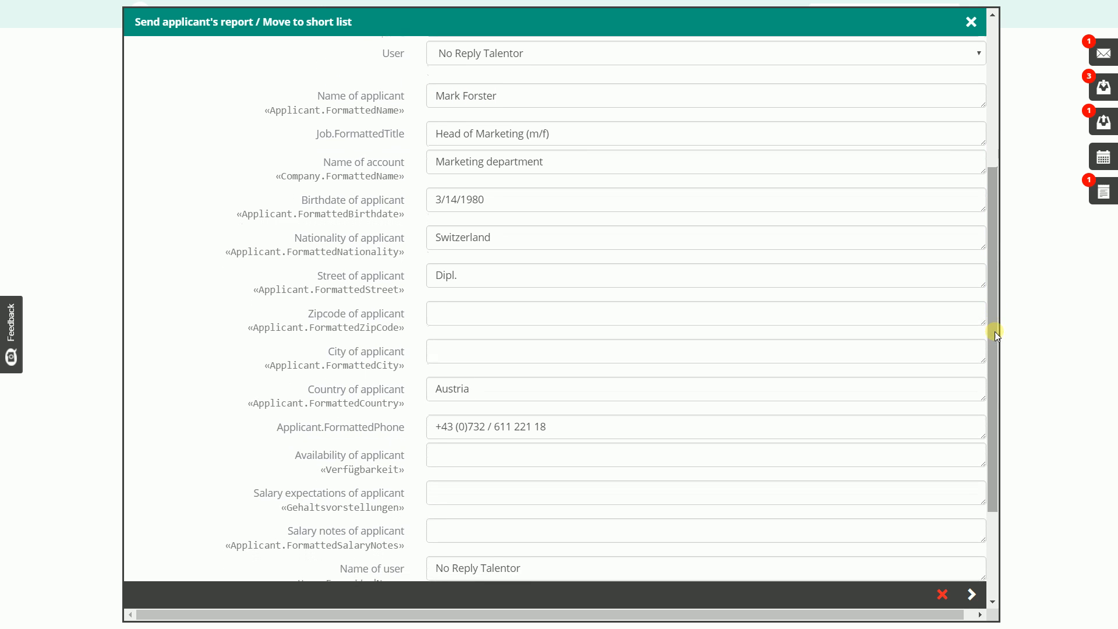
click(531, 55)
click(531, 57)
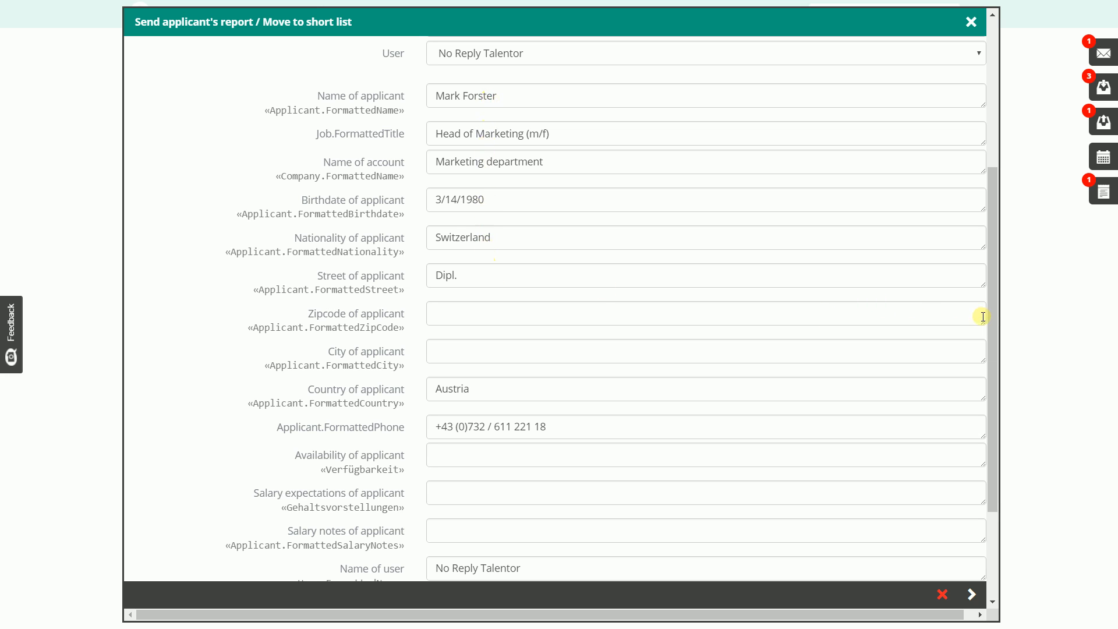
Change the last two digits of the applicant's phone number in the report data
drag(991, 320, 984, 347)
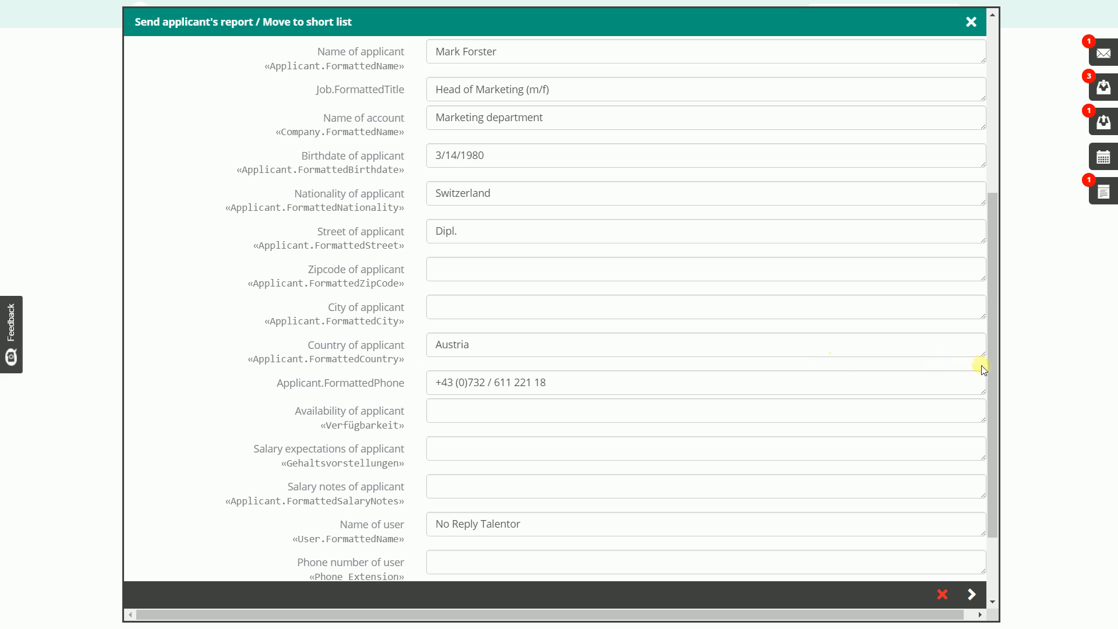
drag(995, 369, 989, 422)
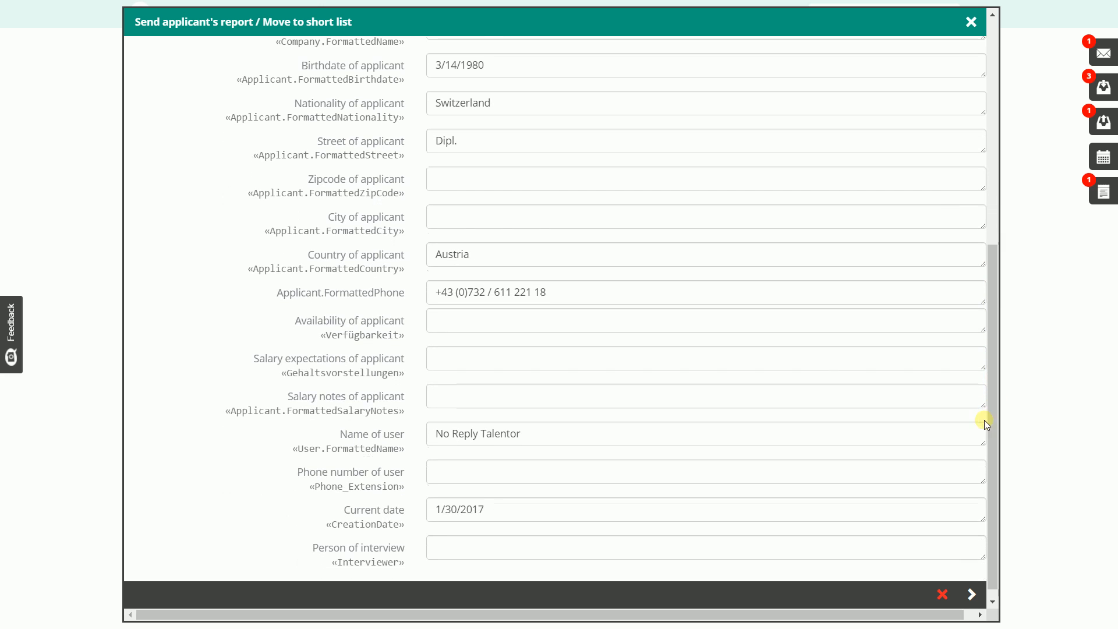
click(728, 294)
key(BackSpace)
key(BackSpace)
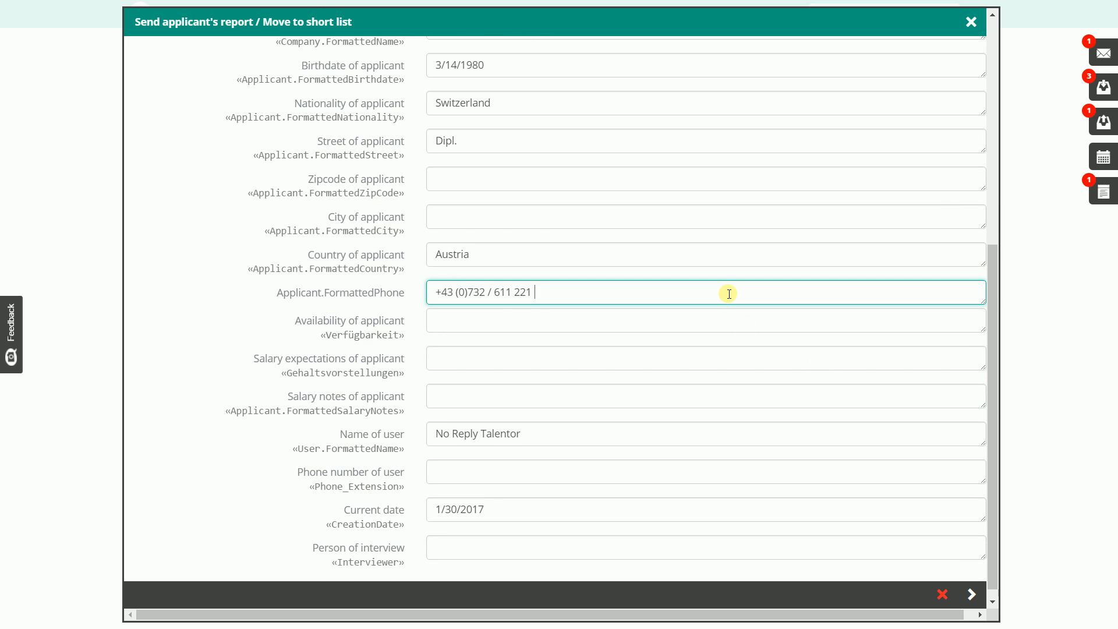
text(20)
click(390, 309)
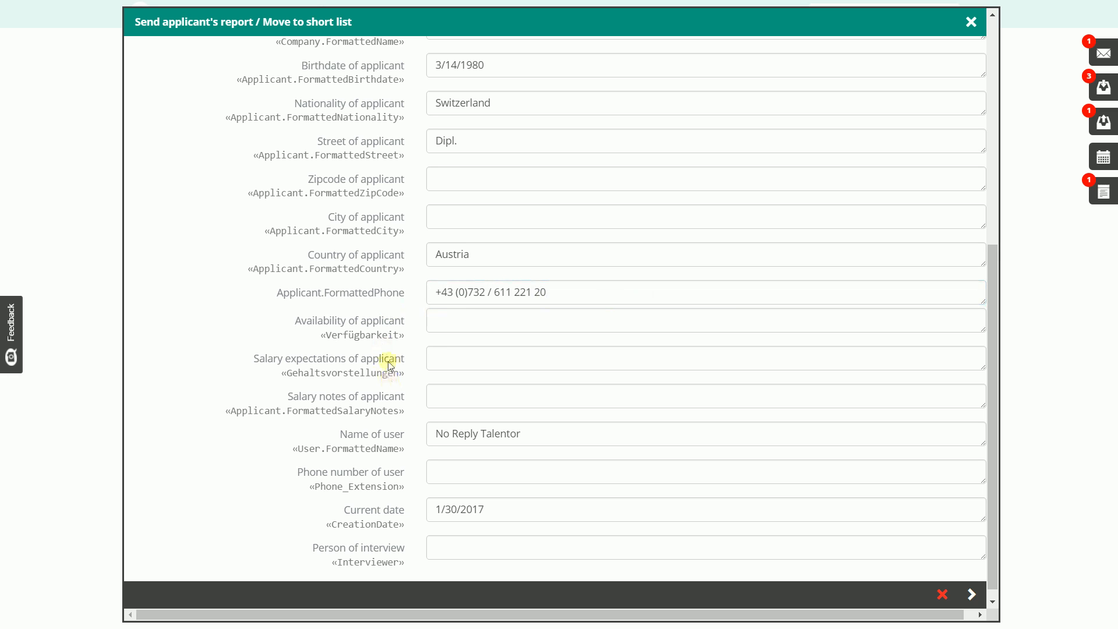
Enter salary expectations of 2000 and availability 1.2.2017 for the applicant, and continue to the report contents
drag(992, 512, 876, 567)
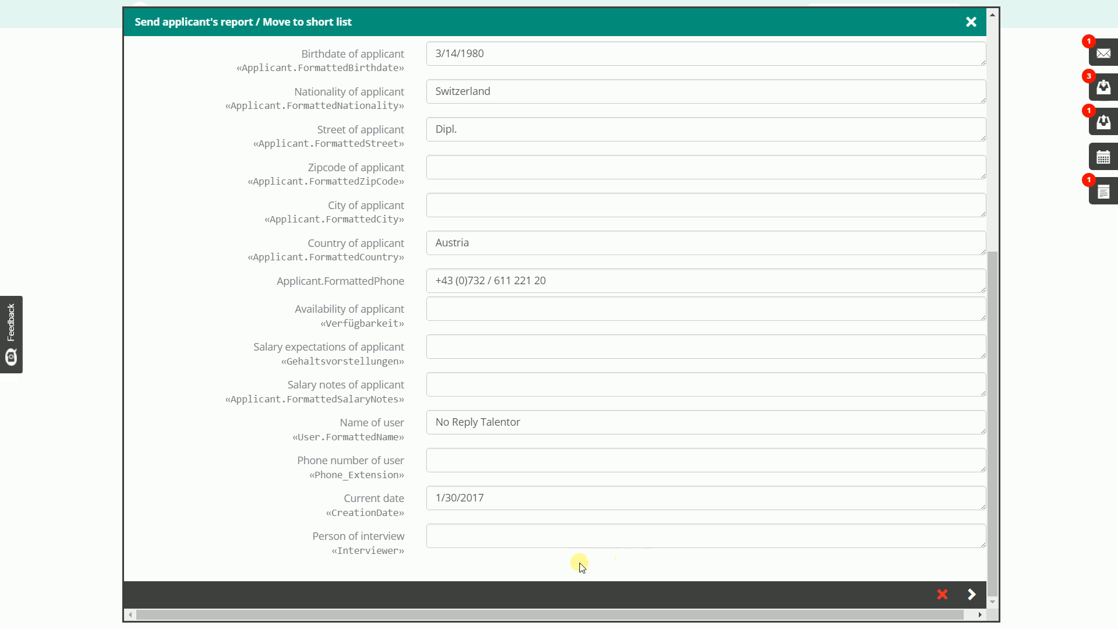
click(490, 344)
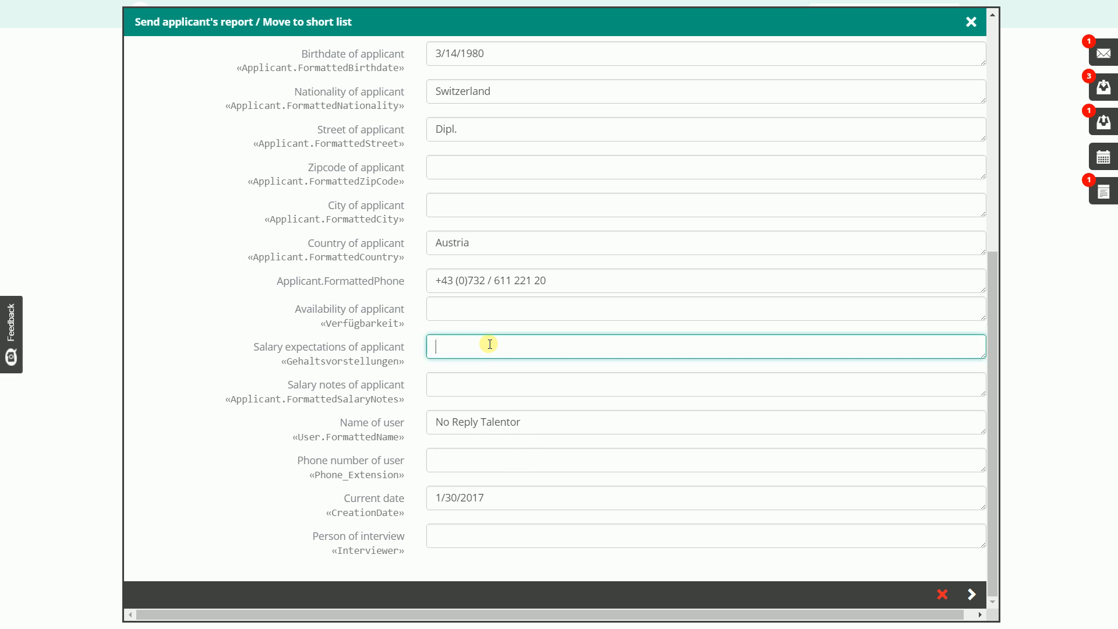
text(2000)
click(472, 309)
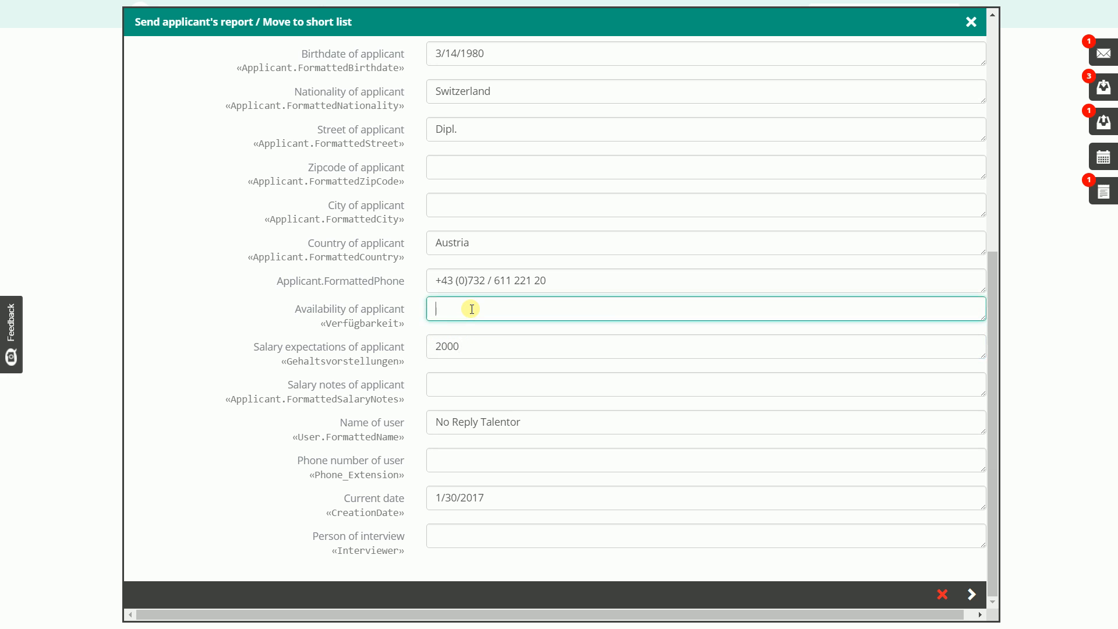
text(1.2.2017)
click(265, 317)
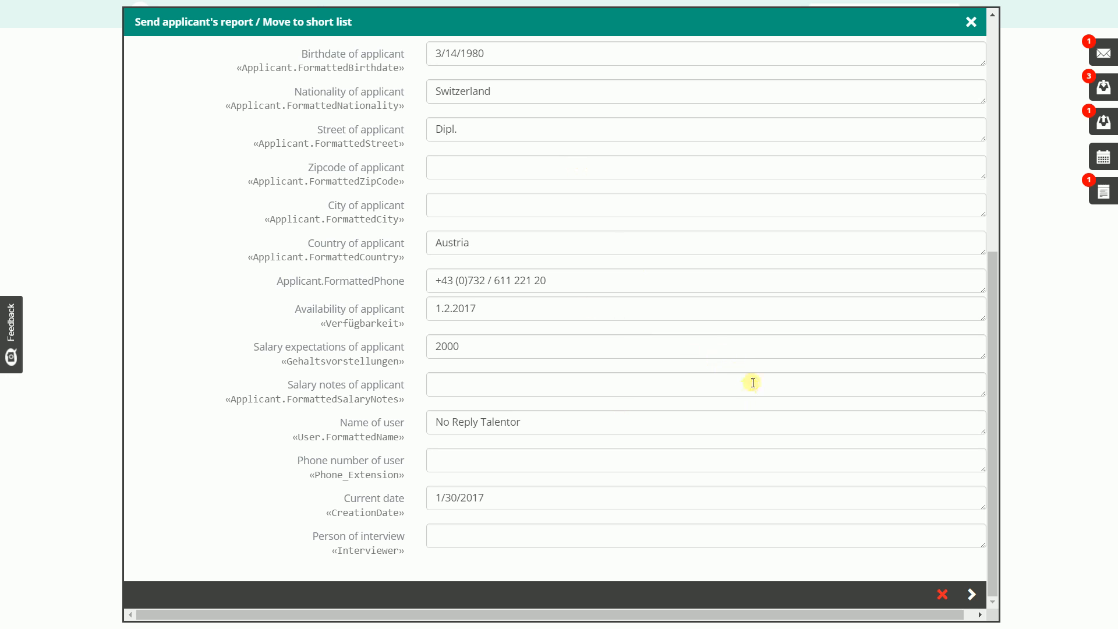
click(969, 600)
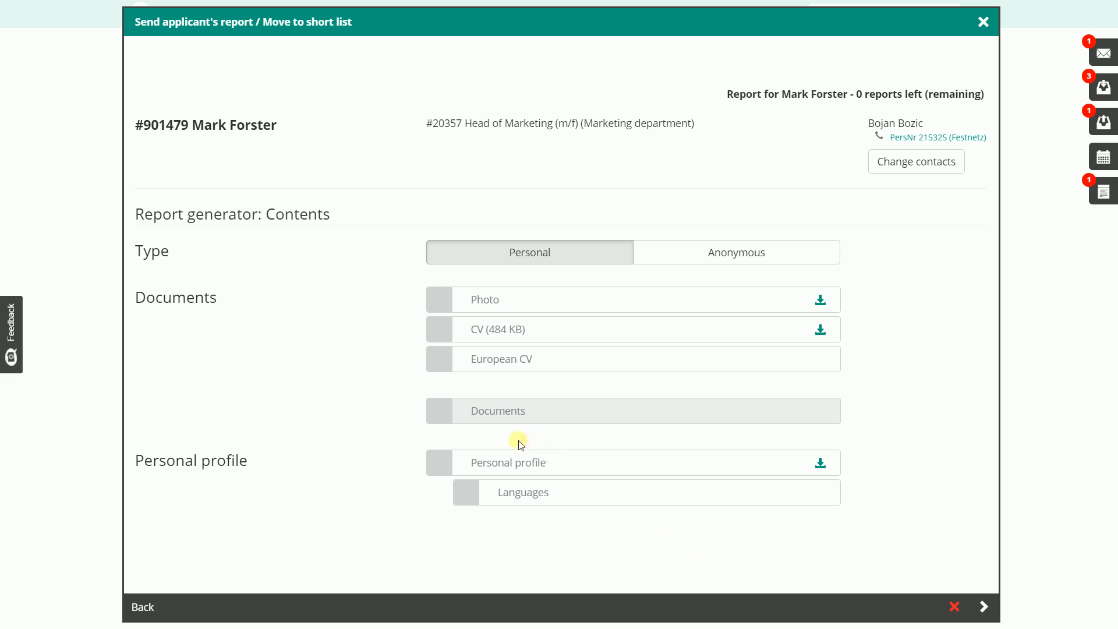
Include the photo, CV and personal profile with languages in the report, and continue to the ordering
click(441, 301)
click(440, 331)
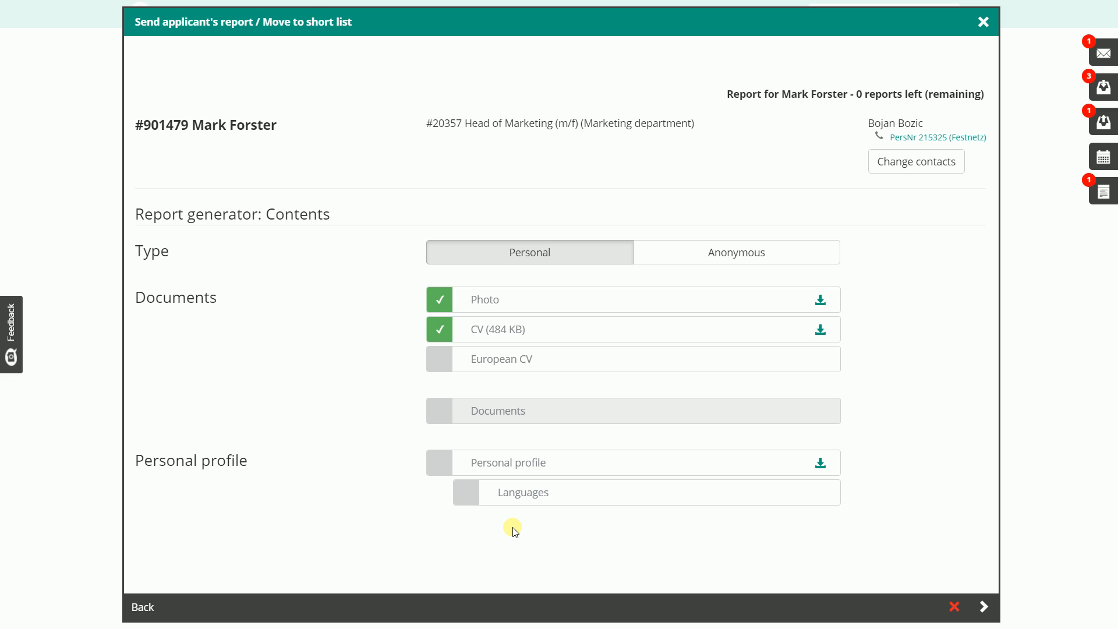
click(468, 496)
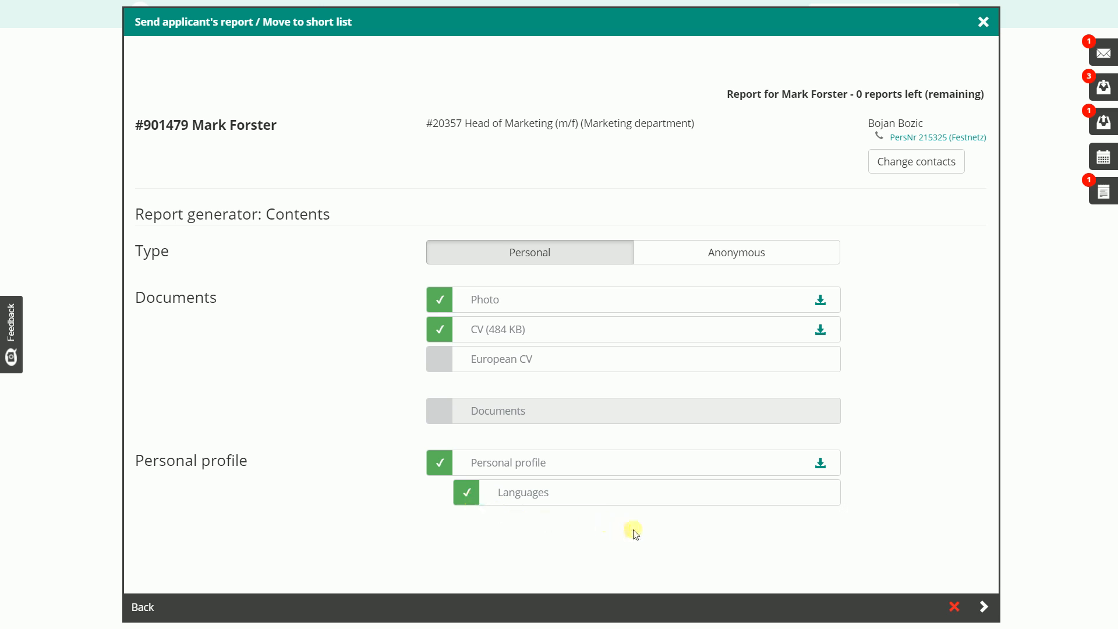
click(981, 614)
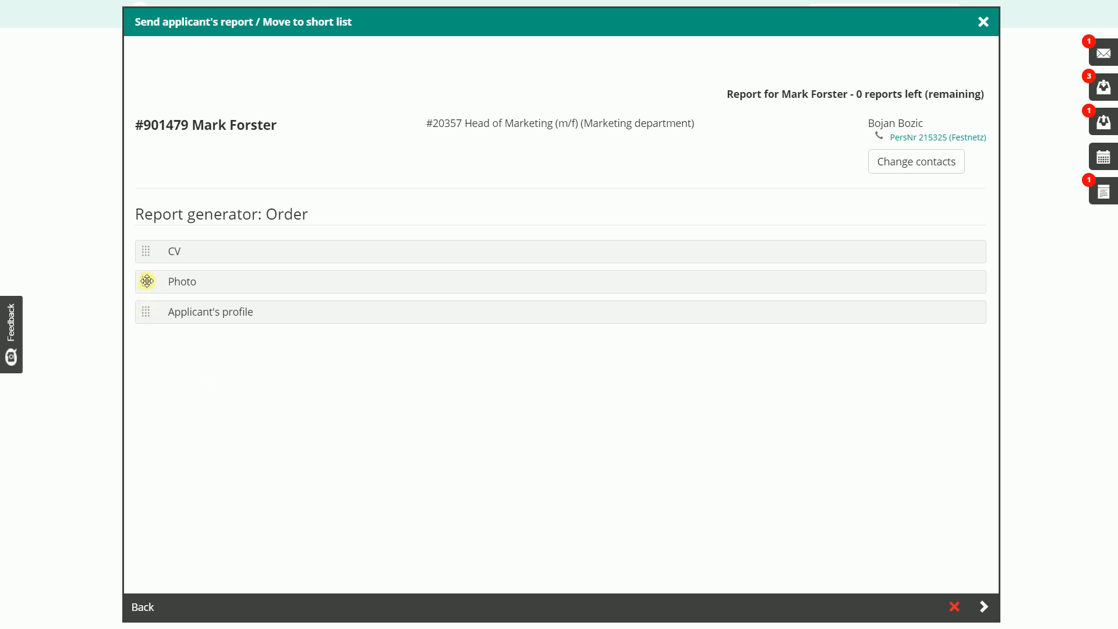
Place the photo ahead of the CV in the report order and continue to the interview protocol
drag(147, 282, 145, 250)
click(989, 608)
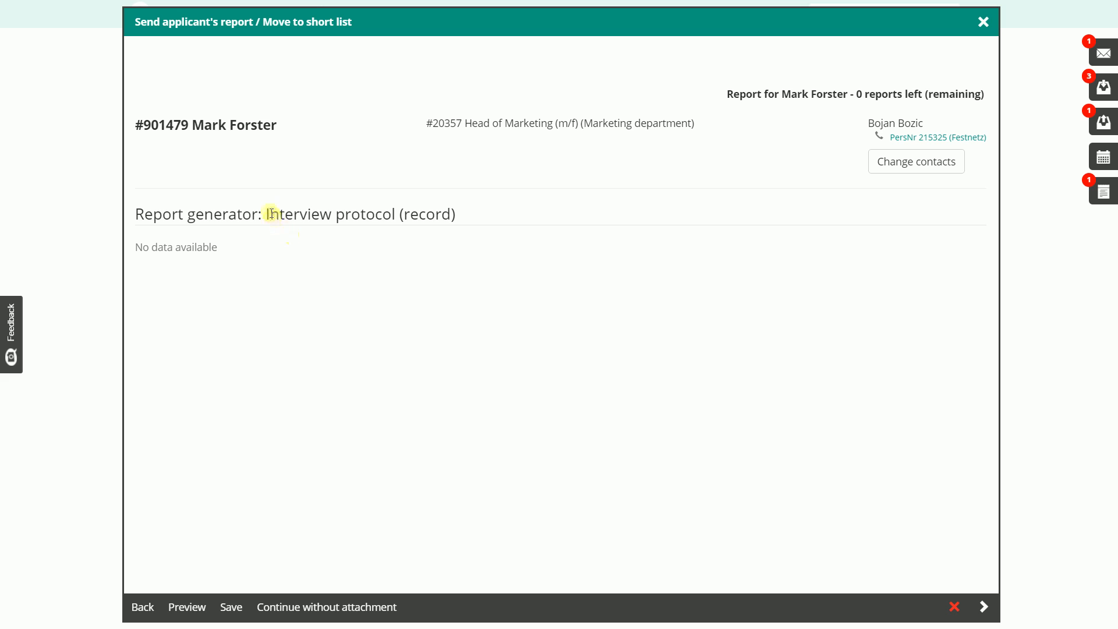
drag(268, 211, 431, 213)
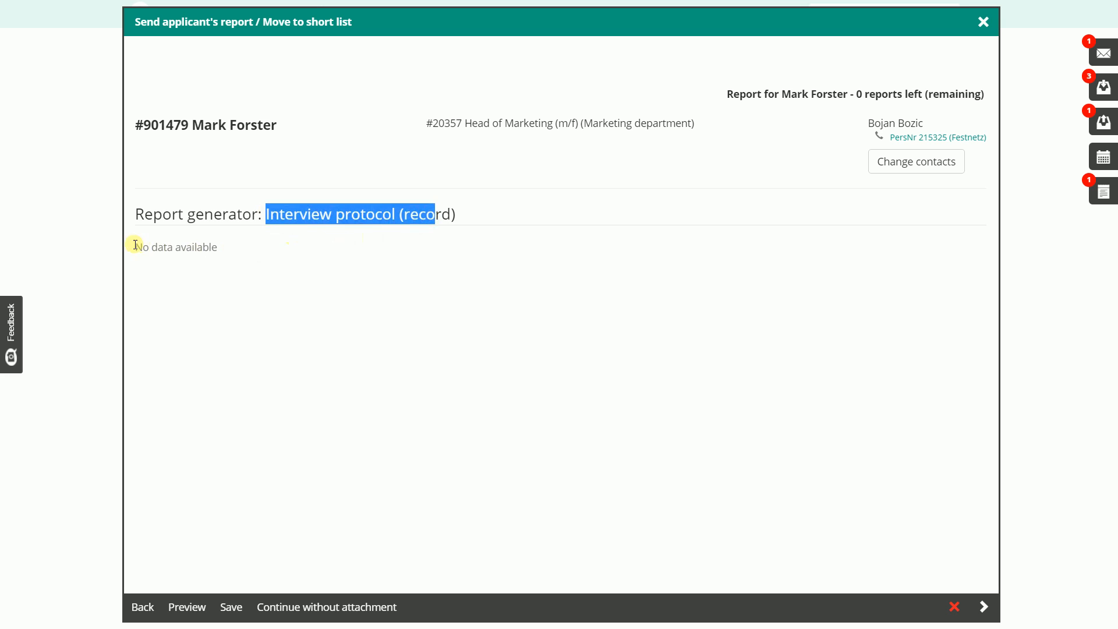
drag(136, 244, 221, 247)
click(279, 299)
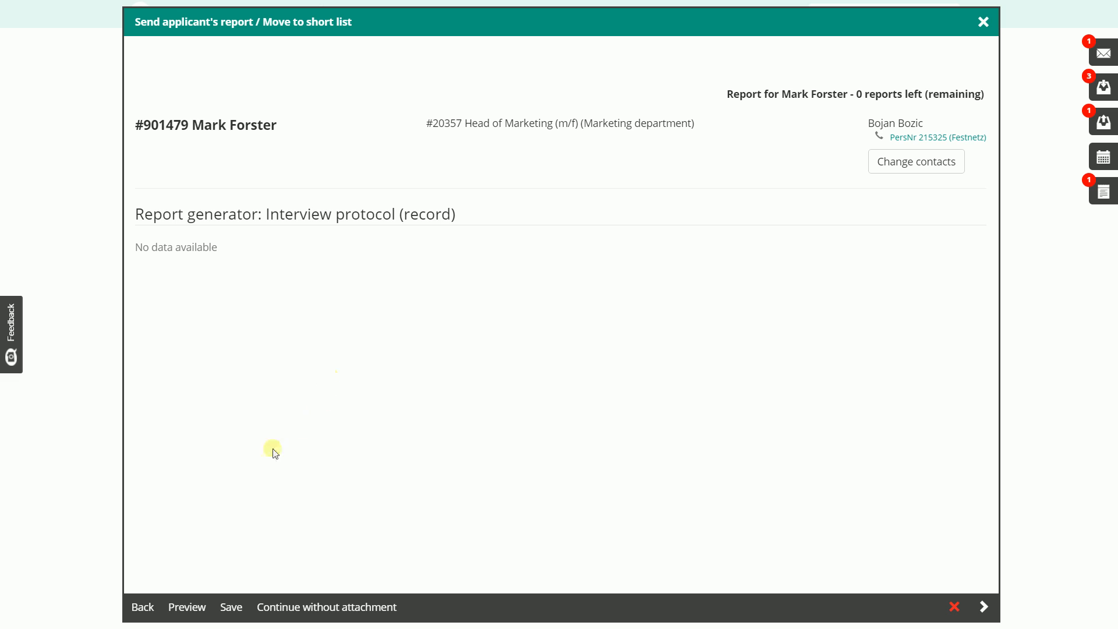
Open the report's PDF preview and check the personal data and salary expectations on the first page
click(187, 615)
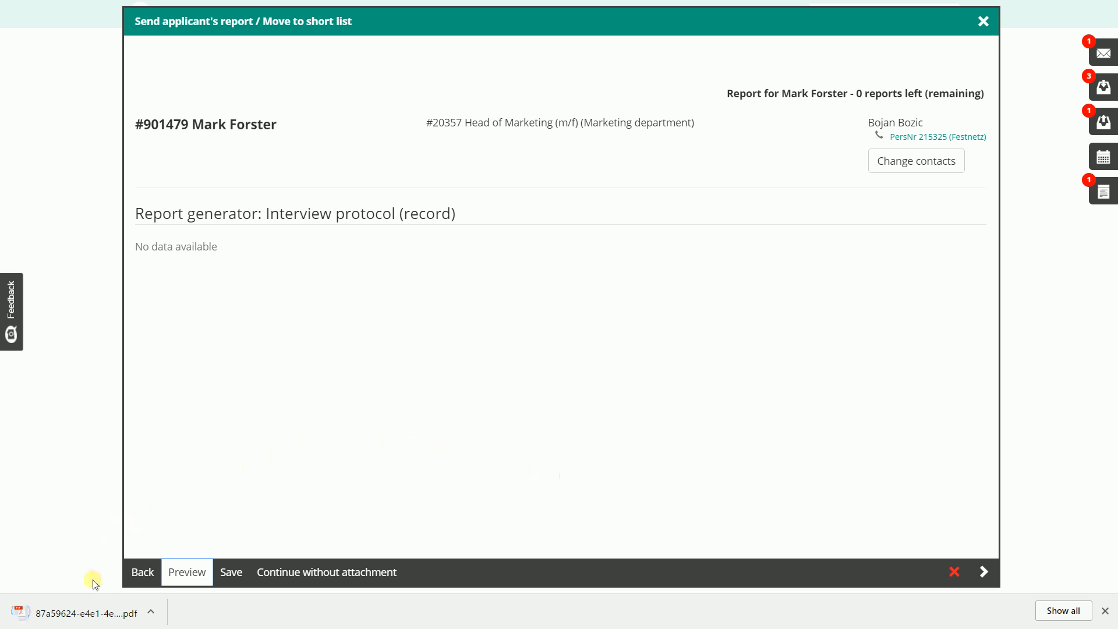
click(79, 618)
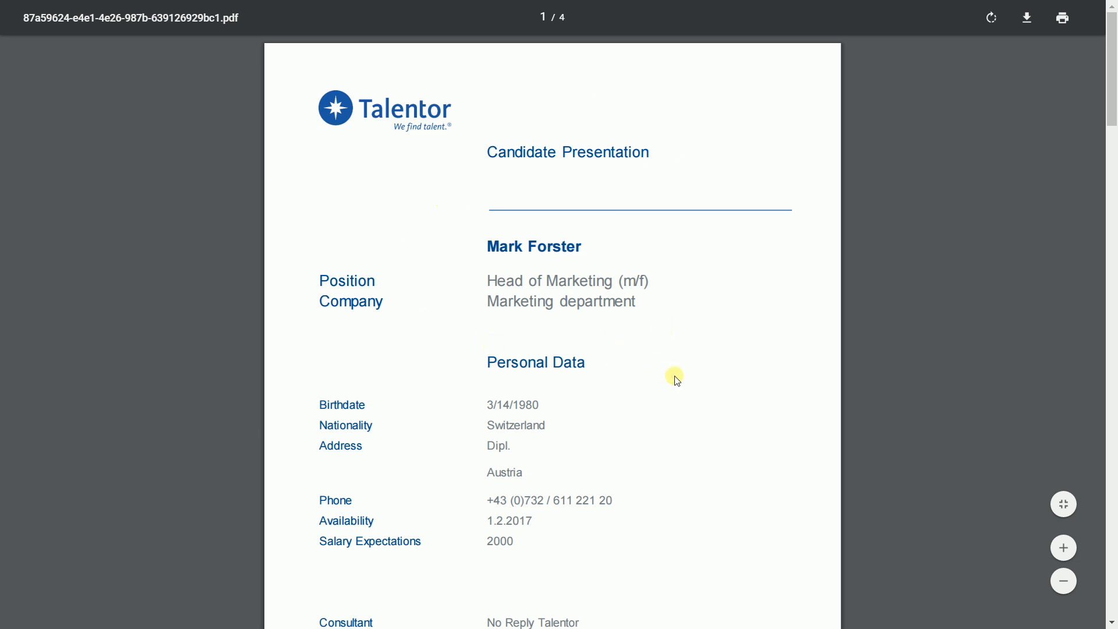
scroll(913, 344, down, 3)
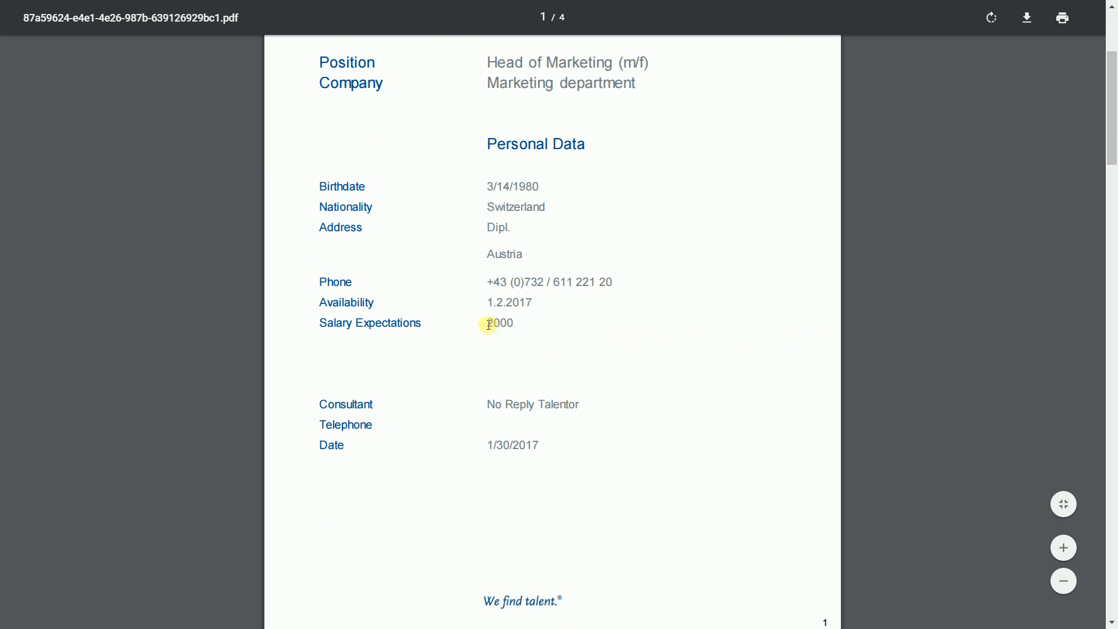
drag(488, 323, 513, 324)
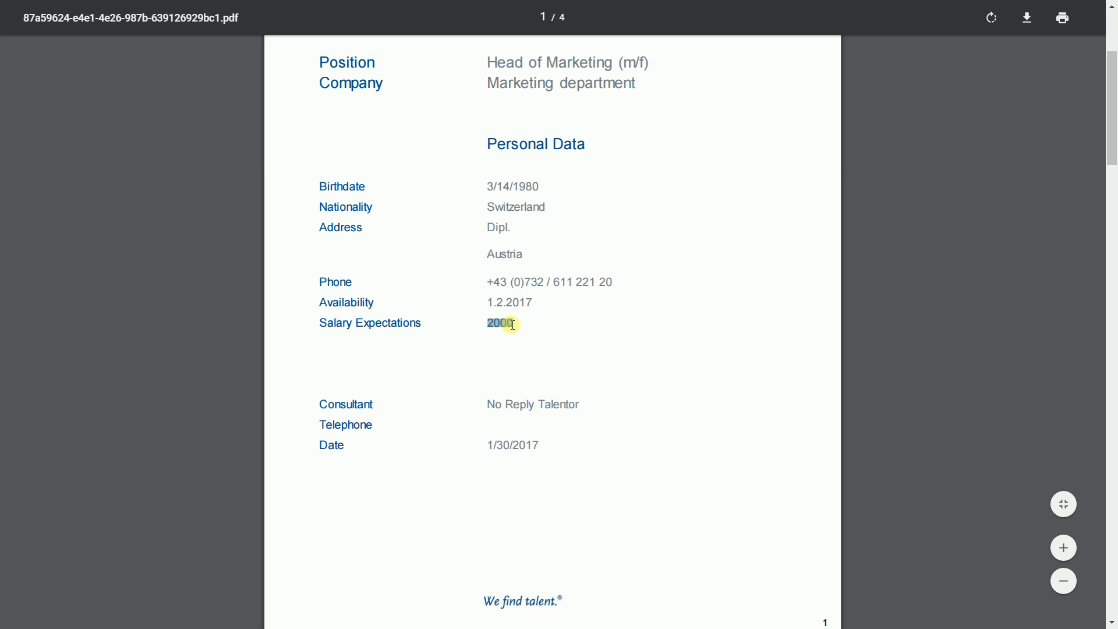
click(534, 345)
scroll(906, 296, down, 10)
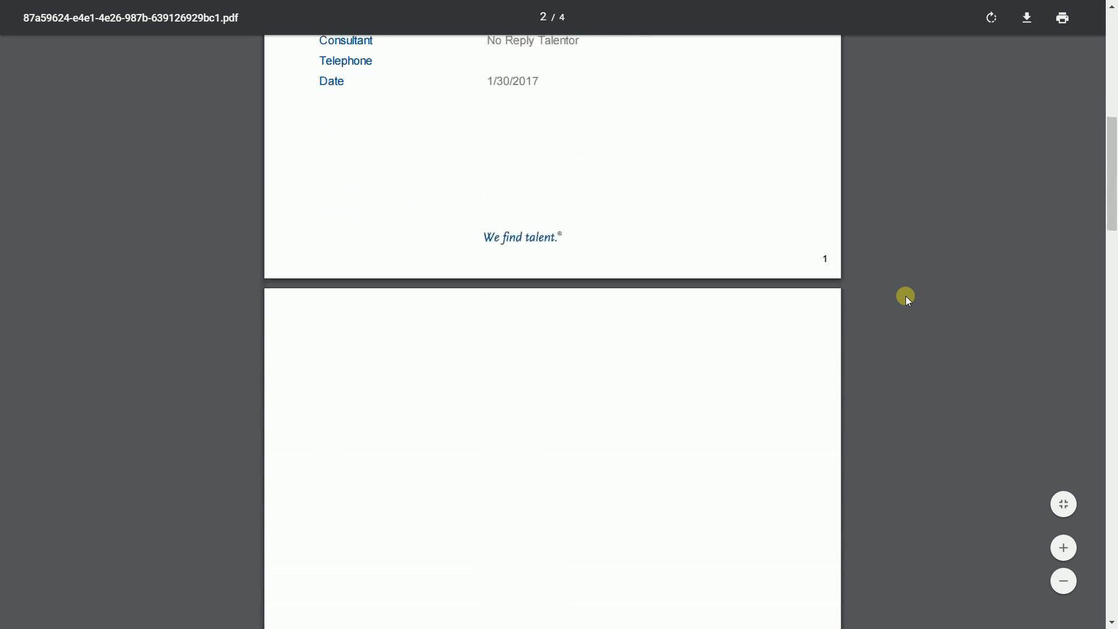
Look through the photo, CV and language skills pages of the preview, and return to the first page
scroll(906, 296, down, 4)
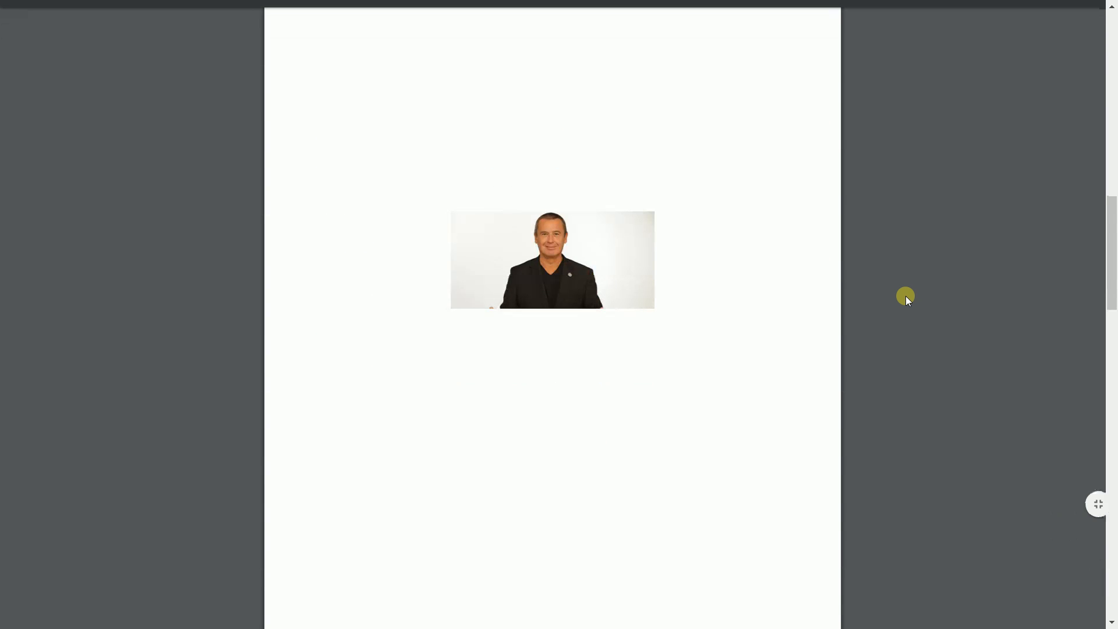
scroll(906, 295, down, 9)
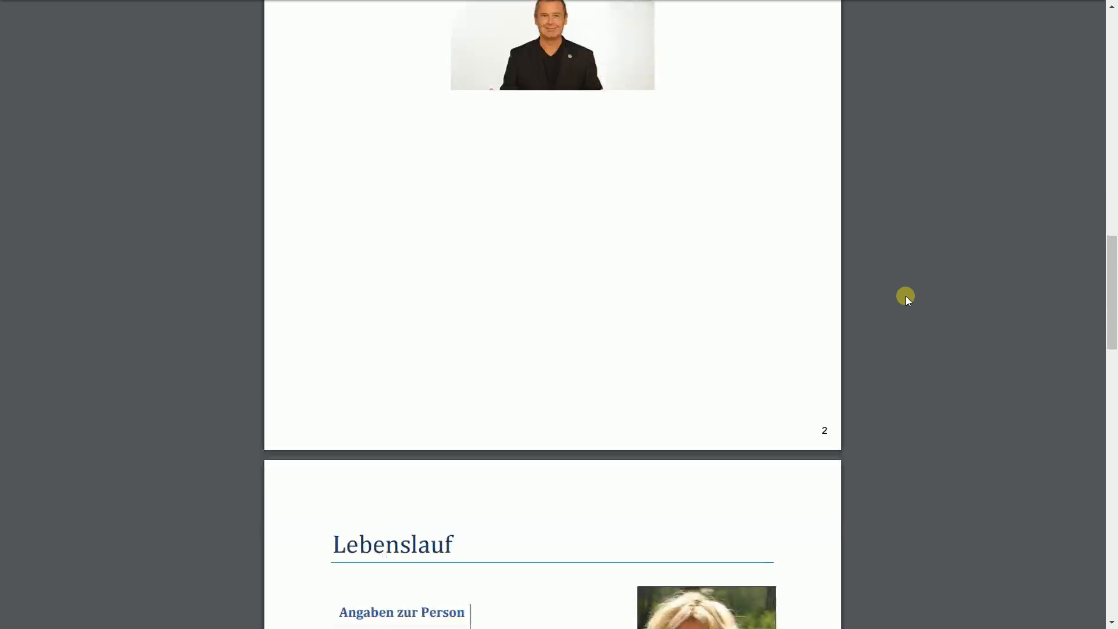
scroll(906, 296, down, 8)
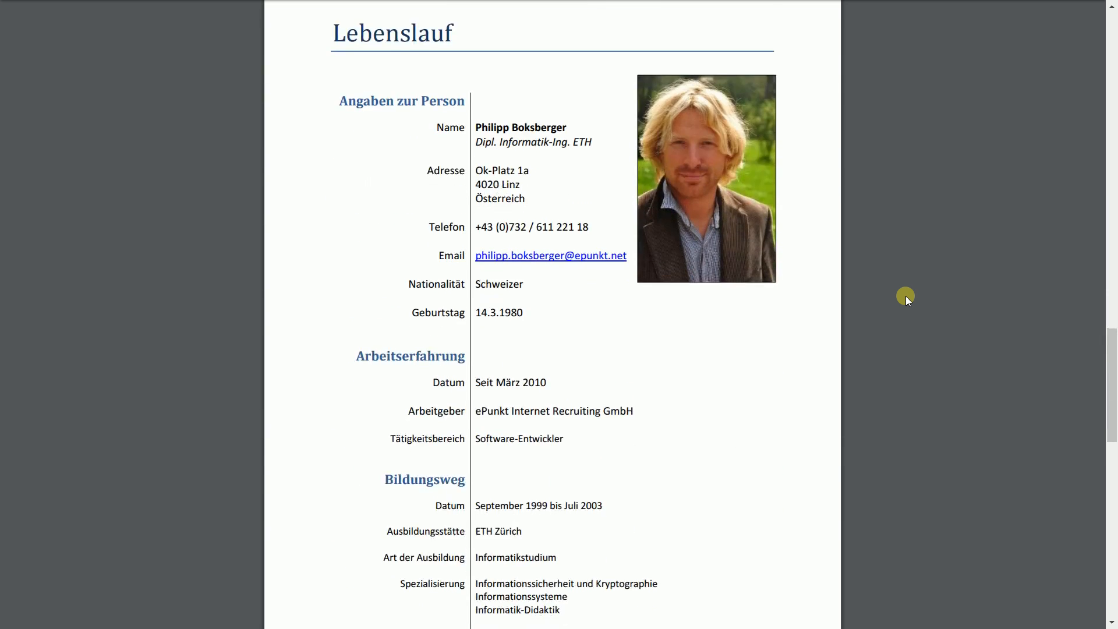
scroll(906, 295, down, 7)
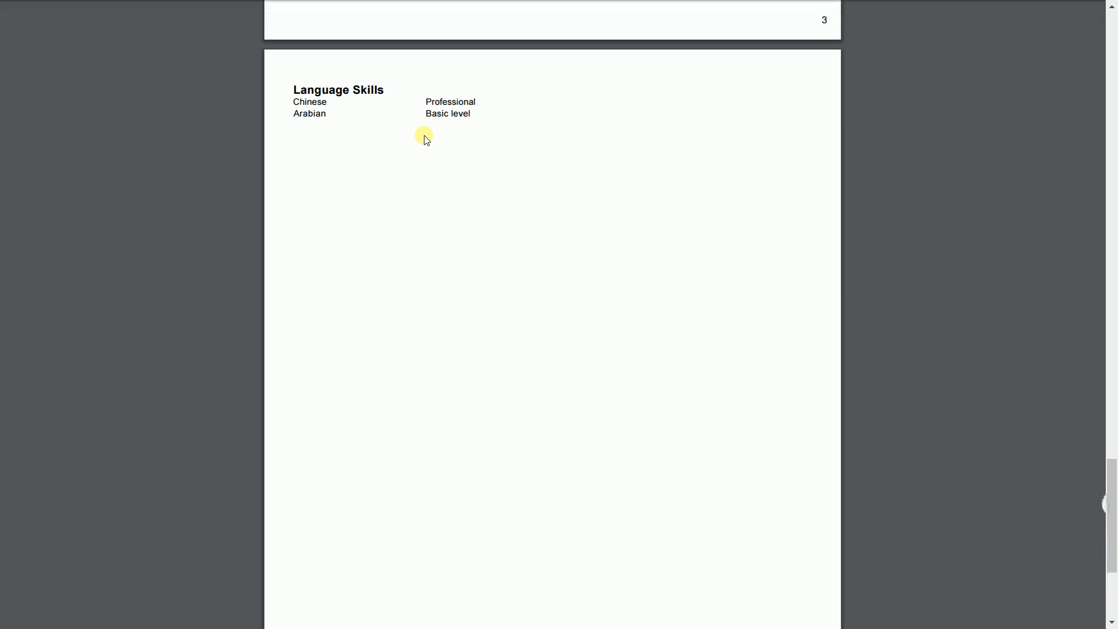
scroll(567, 282, down, 1)
scroll(567, 283, down, 3)
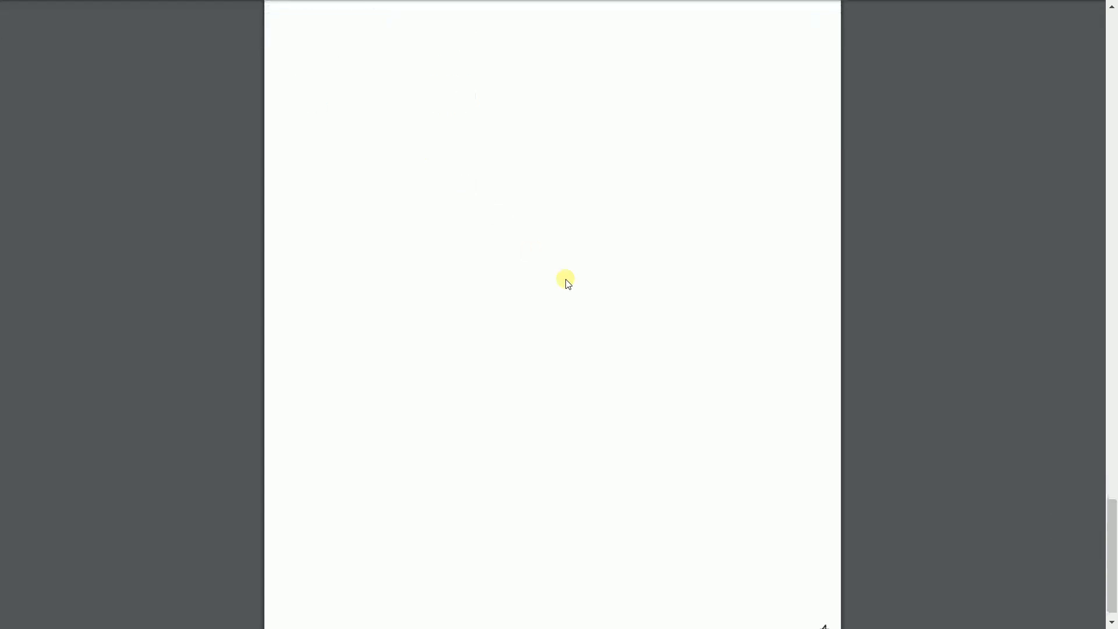
scroll(567, 282, up, 4)
scroll(967, 373, up, 12)
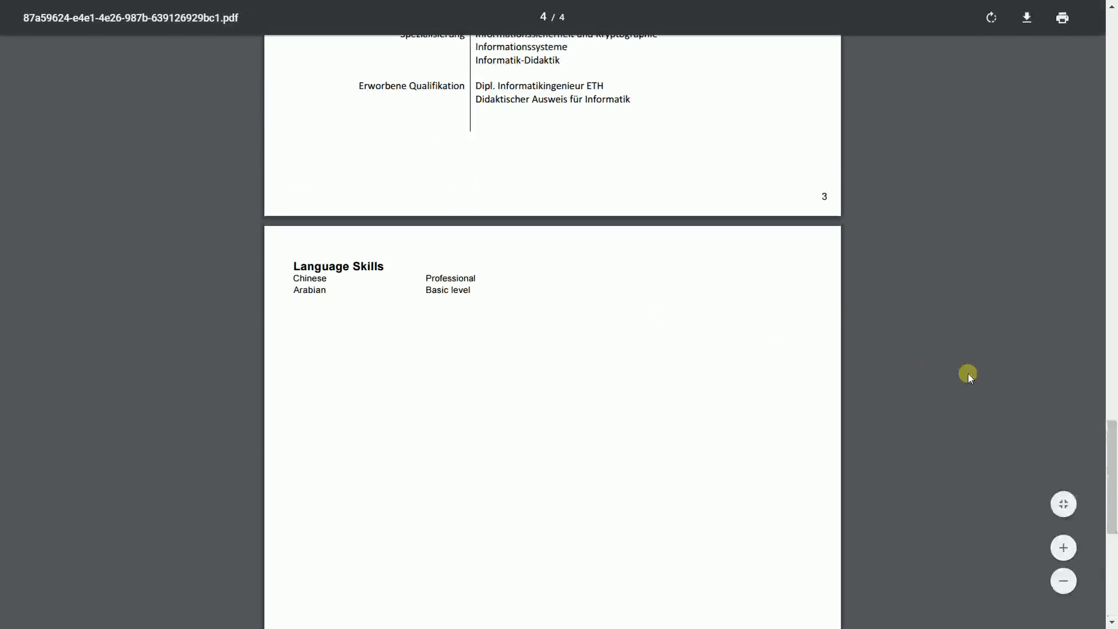
scroll(967, 372, up, 20)
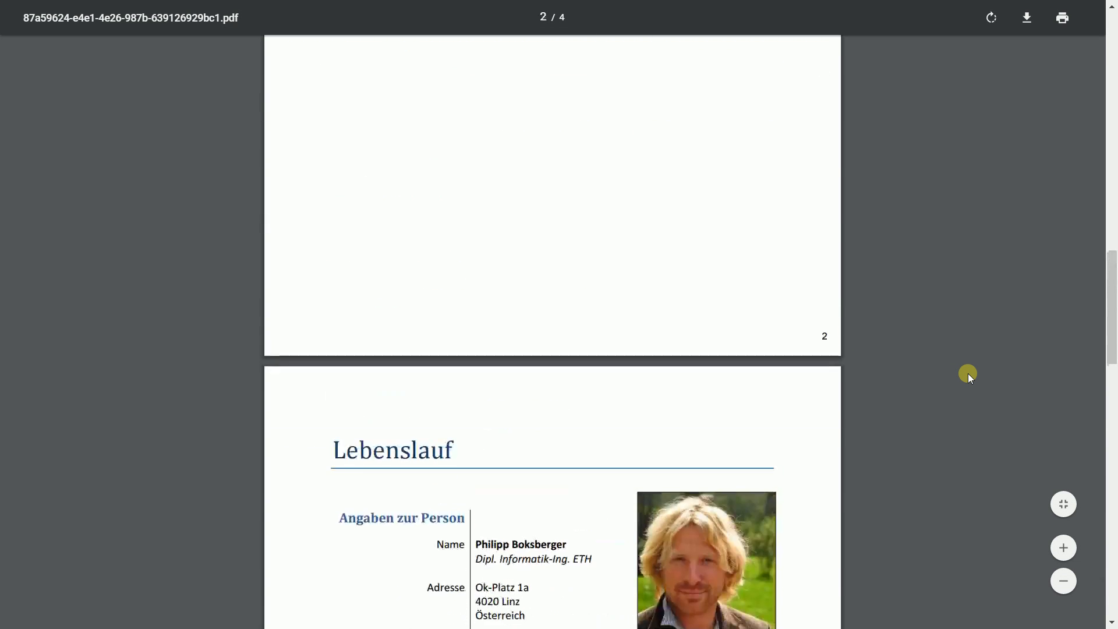
scroll(967, 372, up, 5)
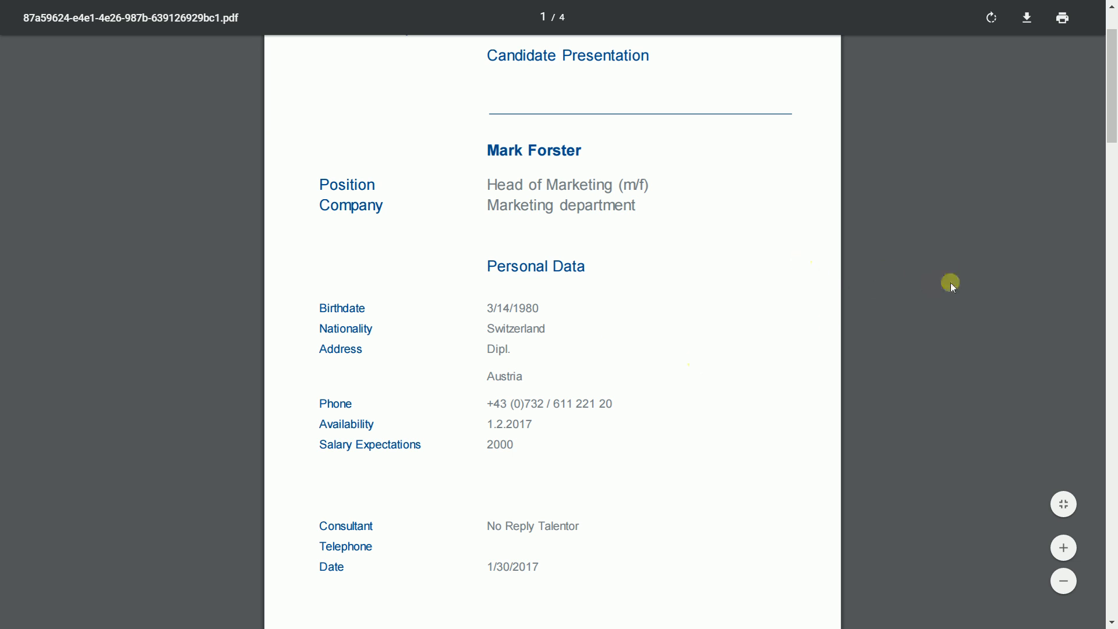
scroll(979, 291, up, 2)
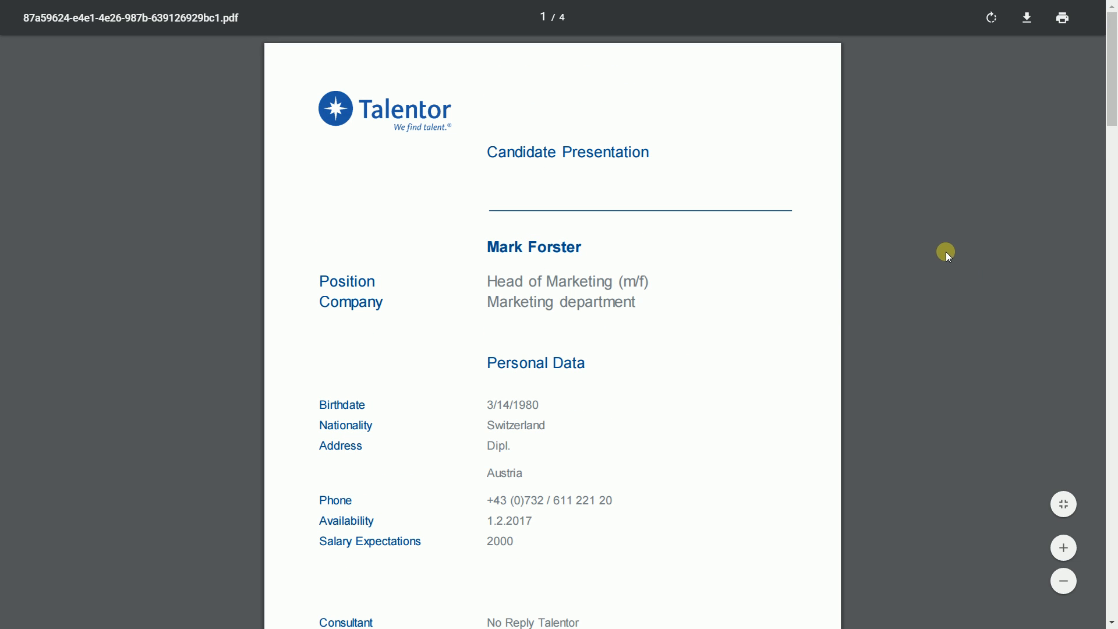